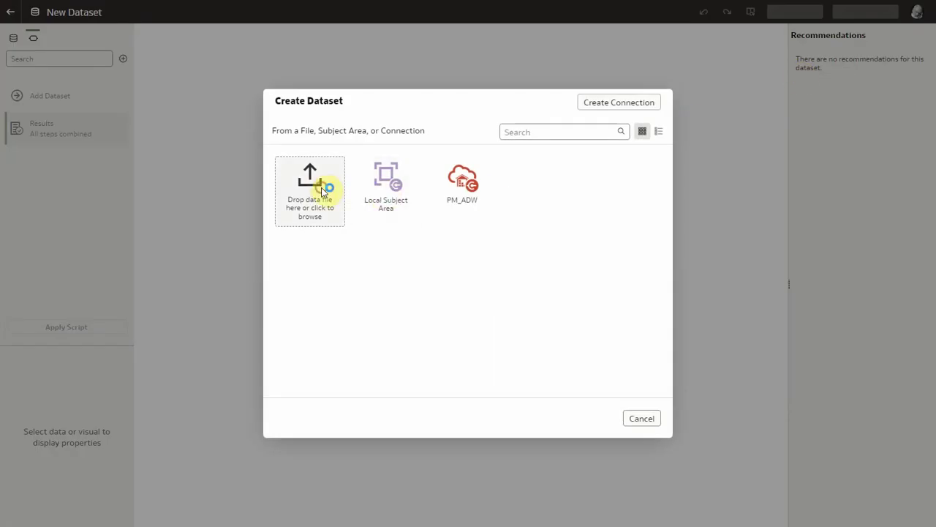
Step: Upload the Sales Data.xlsx spreadsheet as a new dataset
{"action": "left_click", "coordinate": [324, 191]}
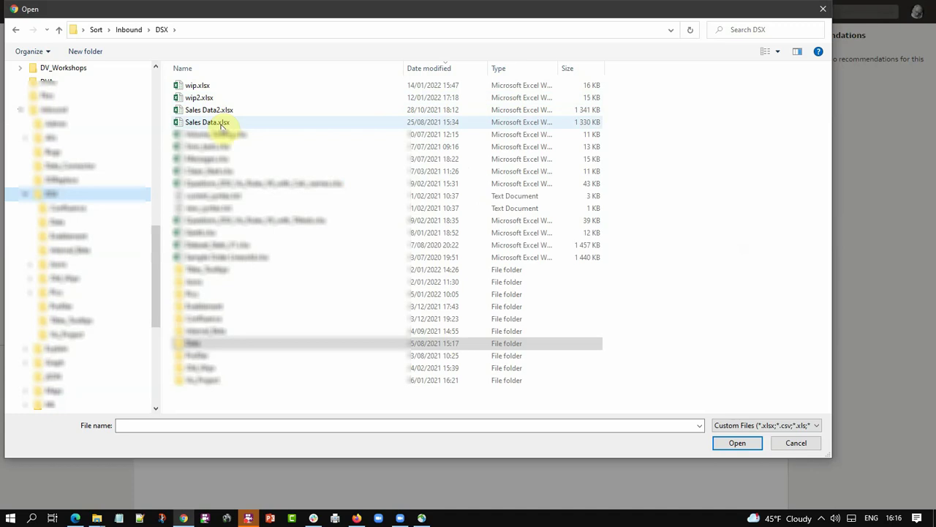
{"action": "left_click", "coordinate": [212, 122]}
{"action": "left_click", "coordinate": [212, 122]}
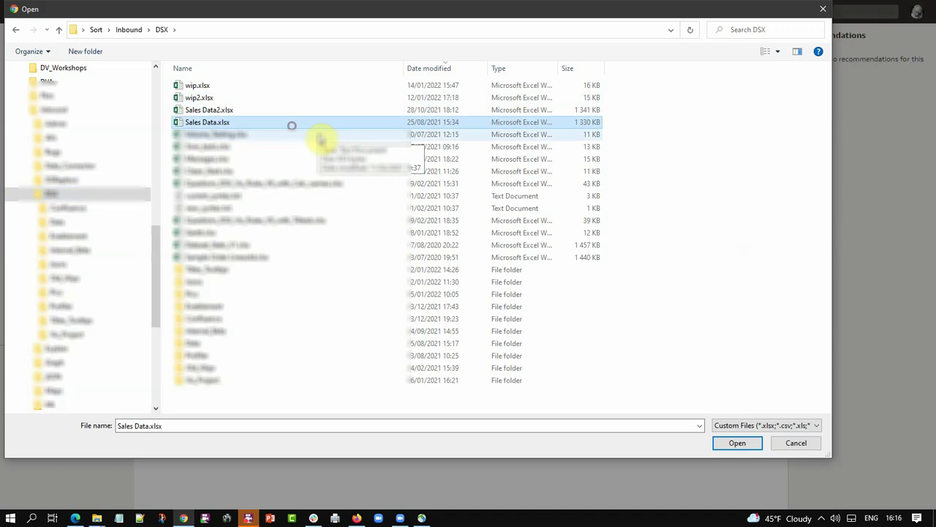
{"action": "left_click", "coordinate": [735, 444]}
{"action": "left_click", "coordinate": [735, 444]}
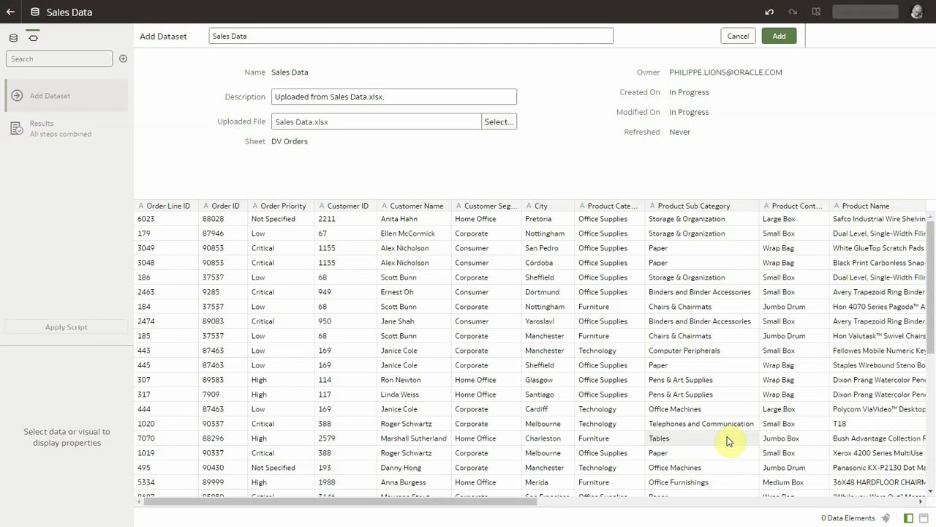
Step: Name the dataset 'Demo Sales Data', save it, and create a new workbook from it
{"action": "key", "text": "Home"}
{"action": "type", "text": "Demo"}
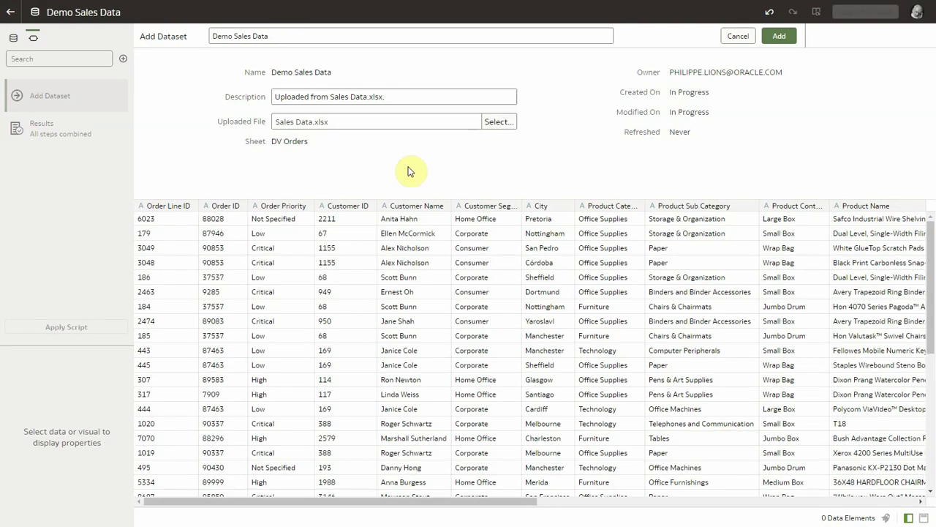
{"action": "left_click", "coordinate": [777, 41]}
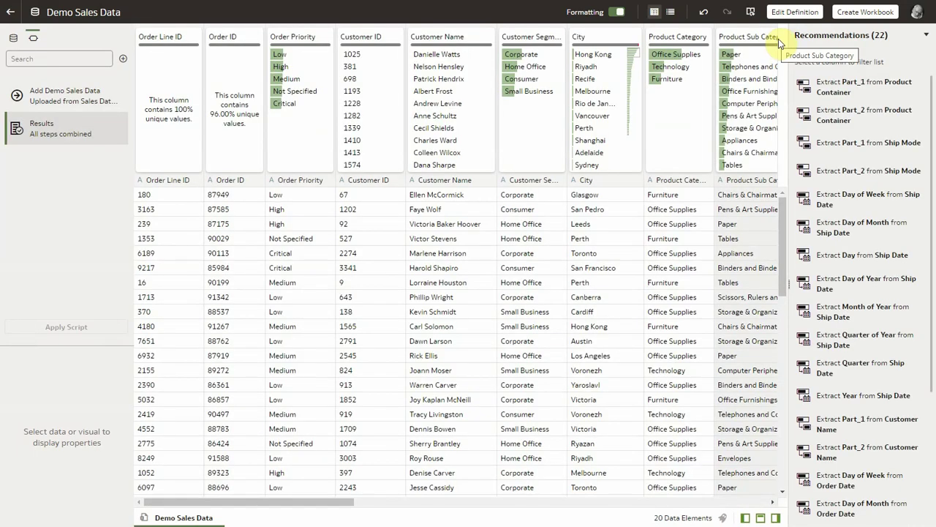
{"action": "left_click", "coordinate": [854, 16]}
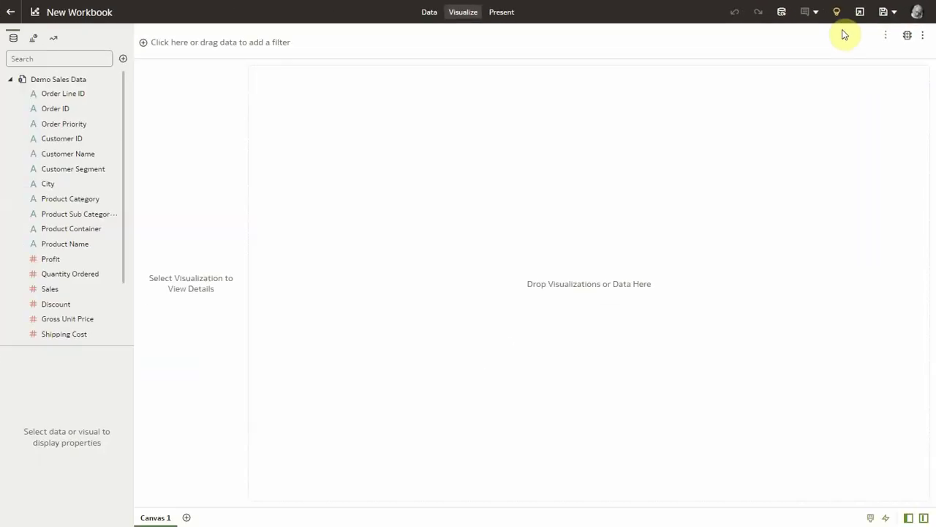
Step: Show Auto Insights in a widened panel and browse cards like Growth Contribution Bridge and Indexed Growth : Profit
{"action": "left_click", "coordinate": [838, 12]}
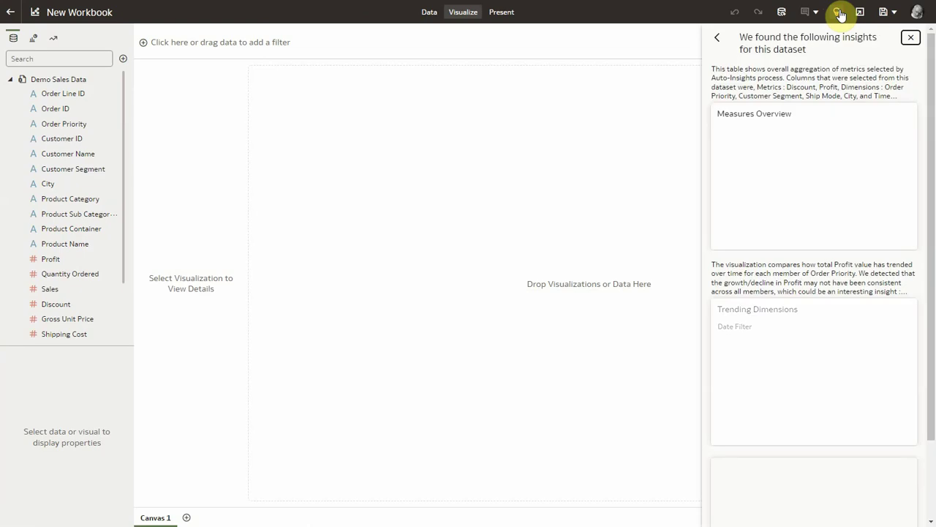
{"action": "left_click", "coordinate": [718, 40]}
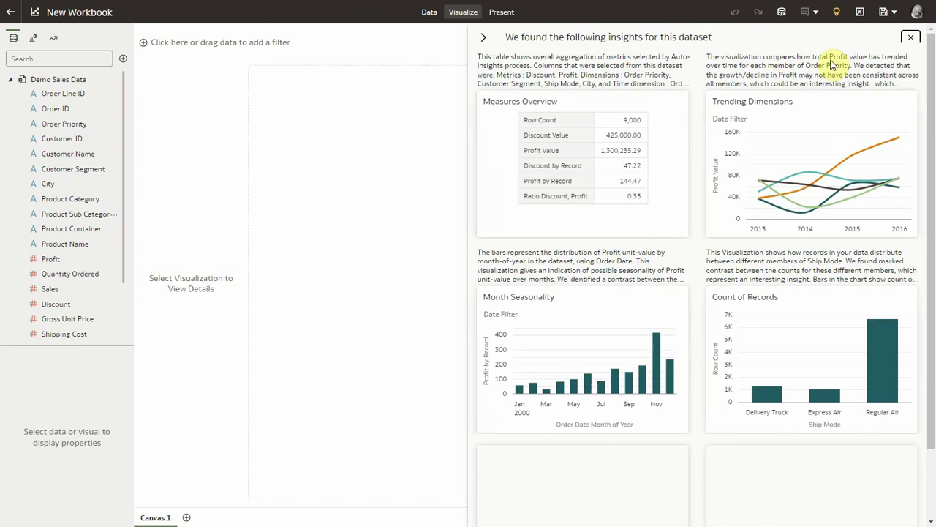
{"action": "scroll", "coordinate": [878, 92], "scroll_direction": "down", "scroll_amount": 5}
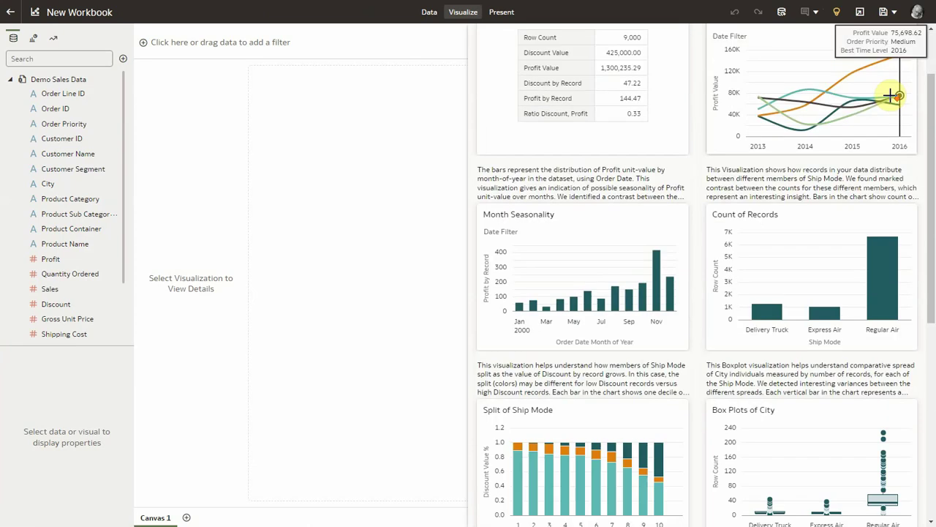
{"action": "scroll", "coordinate": [891, 96], "scroll_direction": "down", "scroll_amount": 3}
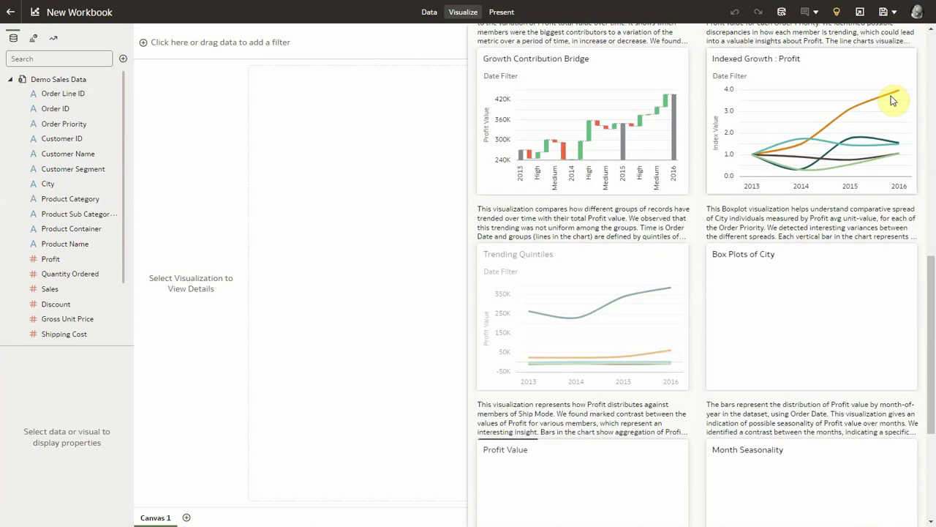
{"action": "scroll", "coordinate": [891, 98], "scroll_direction": "up", "scroll_amount": 2}
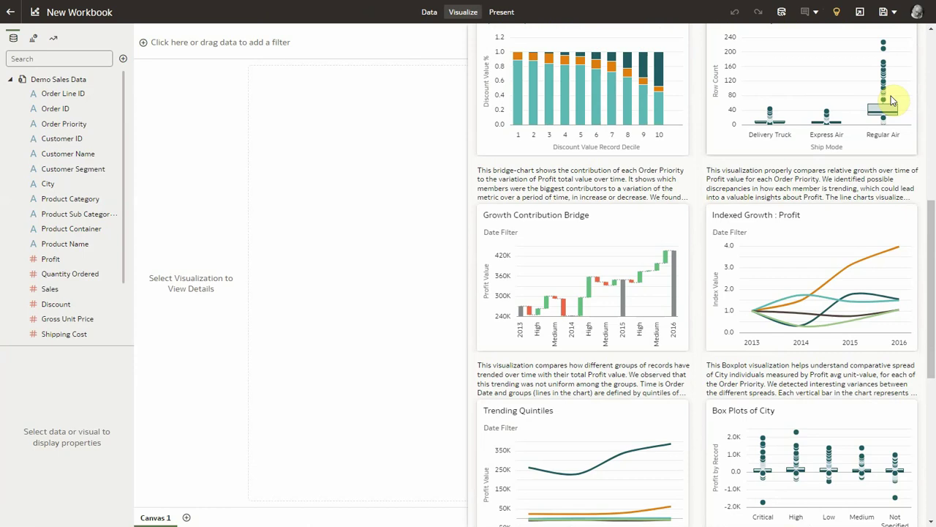
{"action": "mouse_move", "coordinate": [869, 179]}
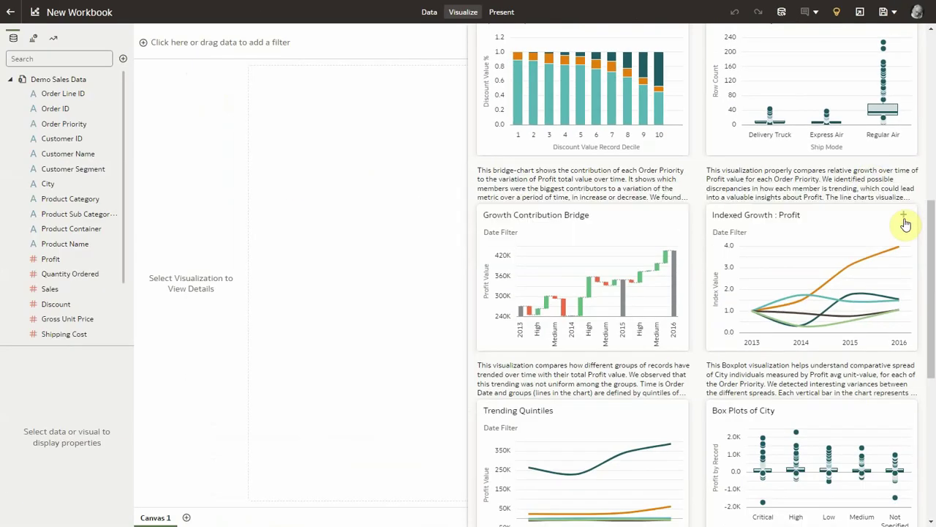
Step: Add the Indexed Growth : Profit, Records Count, Bins of Profit, Top 10 City by Profit and Clusters of City charts
{"action": "left_click", "coordinate": [904, 220]}
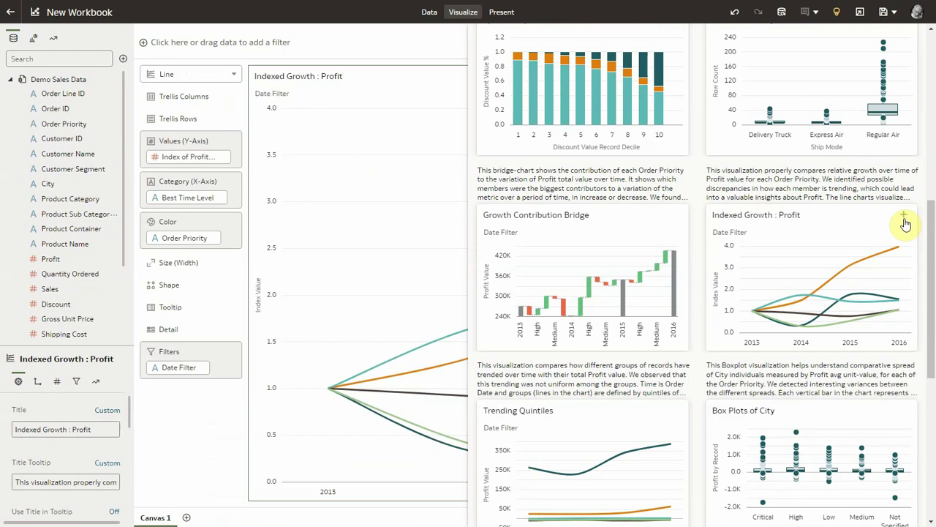
{"action": "scroll", "coordinate": [905, 220], "scroll_direction": "down", "scroll_amount": 10}
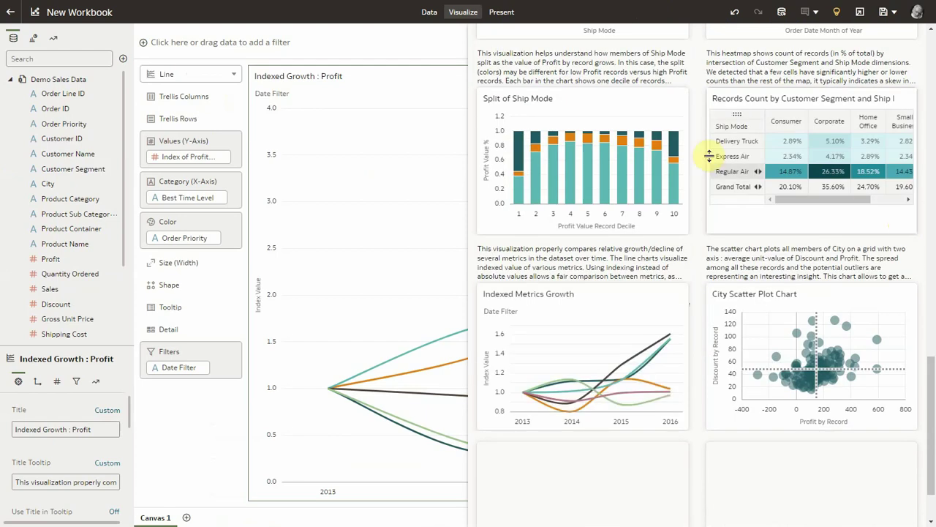
{"action": "left_click", "coordinate": [677, 101]}
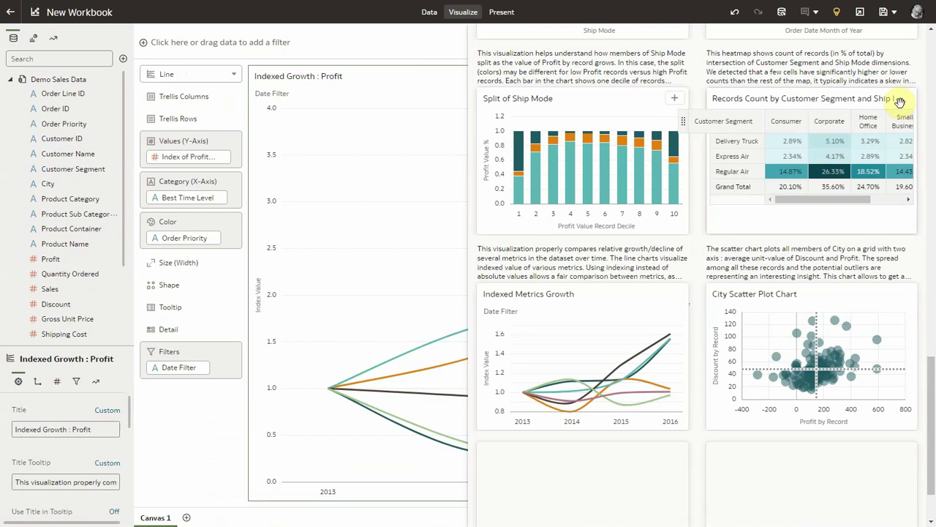
{"action": "scroll", "coordinate": [861, 220], "scroll_direction": "down", "scroll_amount": 1}
{"action": "scroll", "coordinate": [861, 220], "scroll_direction": "down", "scroll_amount": 5}
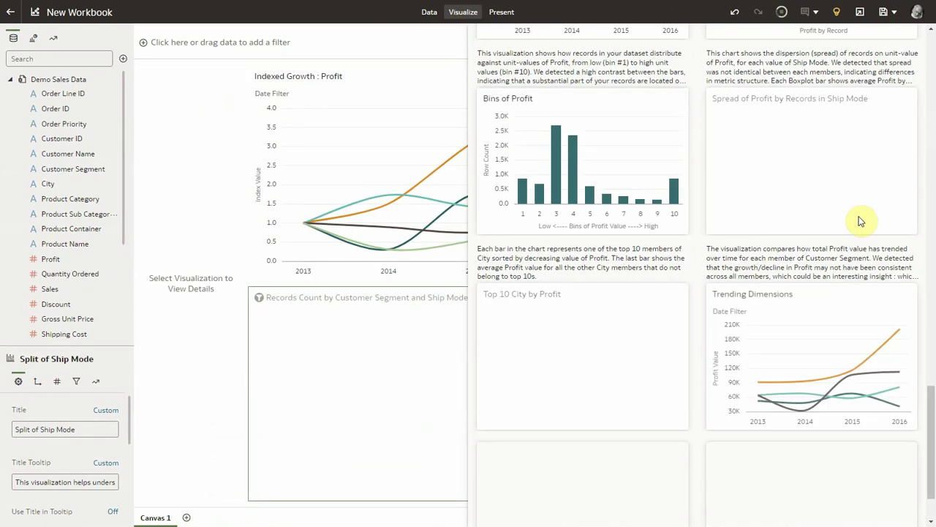
{"action": "left_click", "coordinate": [674, 98]}
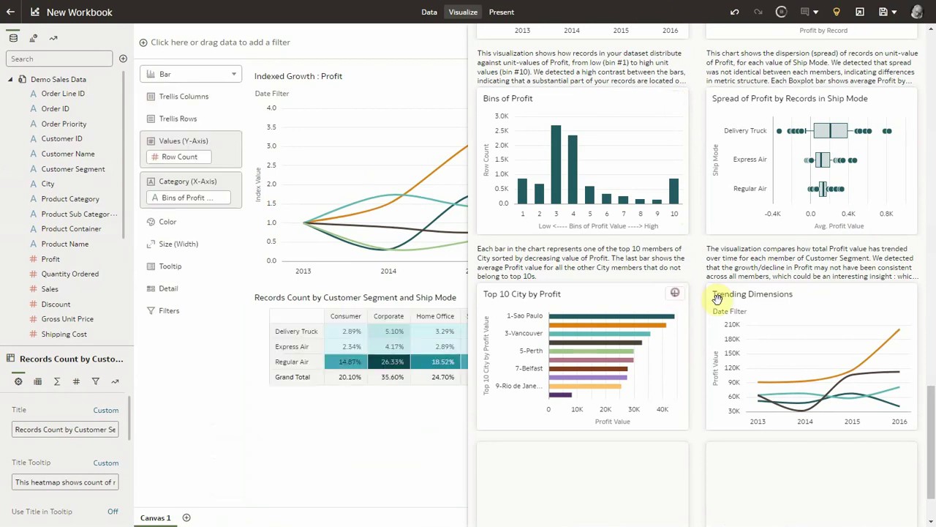
{"action": "left_click", "coordinate": [674, 293]}
{"action": "scroll", "coordinate": [717, 293], "scroll_direction": "down", "scroll_amount": 9}
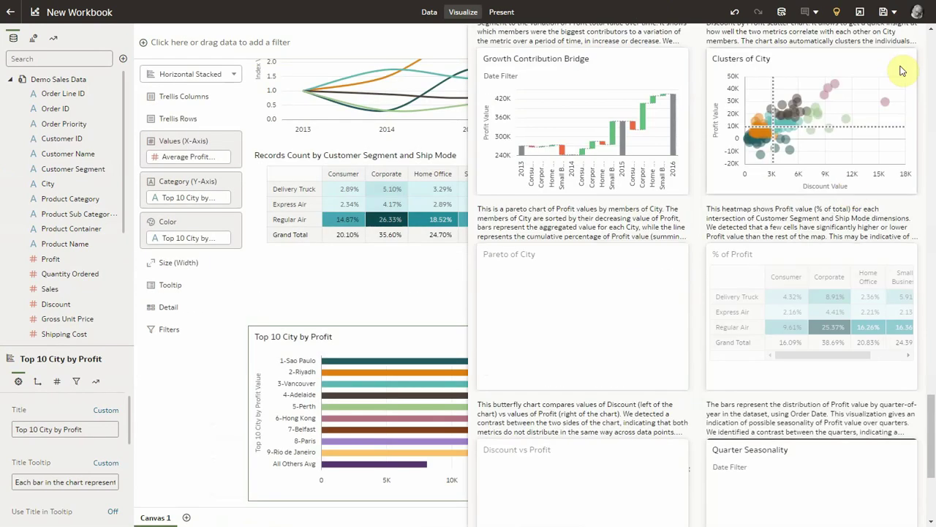
{"action": "left_click", "coordinate": [903, 63]}
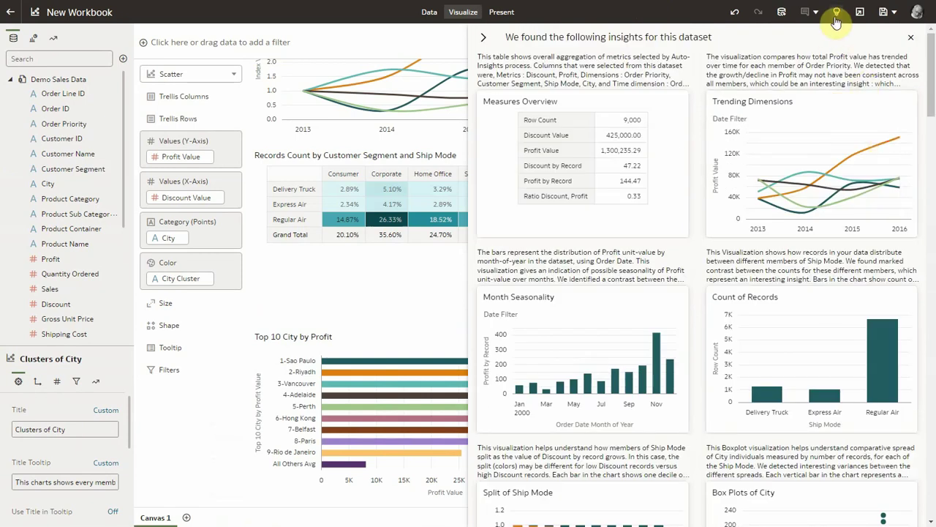
Step: Close insights and brush the high-discount cities in Clusters of City; undo a trial Regular Air/Corporate filter
{"action": "left_click", "coordinate": [836, 15]}
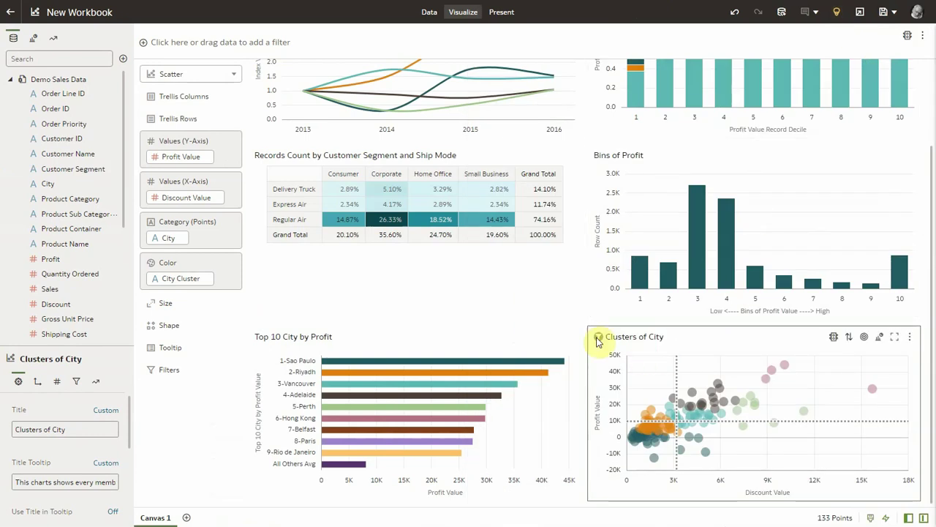
{"action": "left_click_drag", "start_coordinate": [718, 370], "coordinate": [791, 440]}
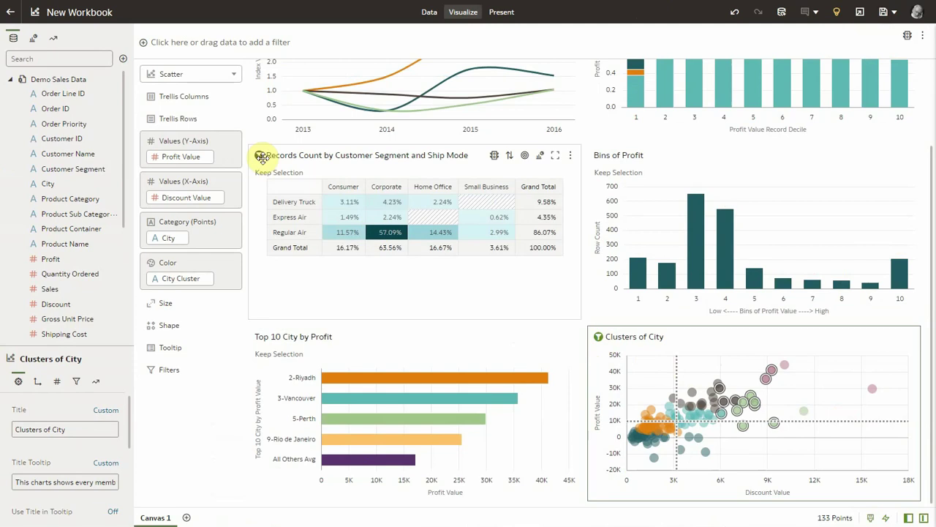
{"action": "left_click", "coordinate": [258, 158]}
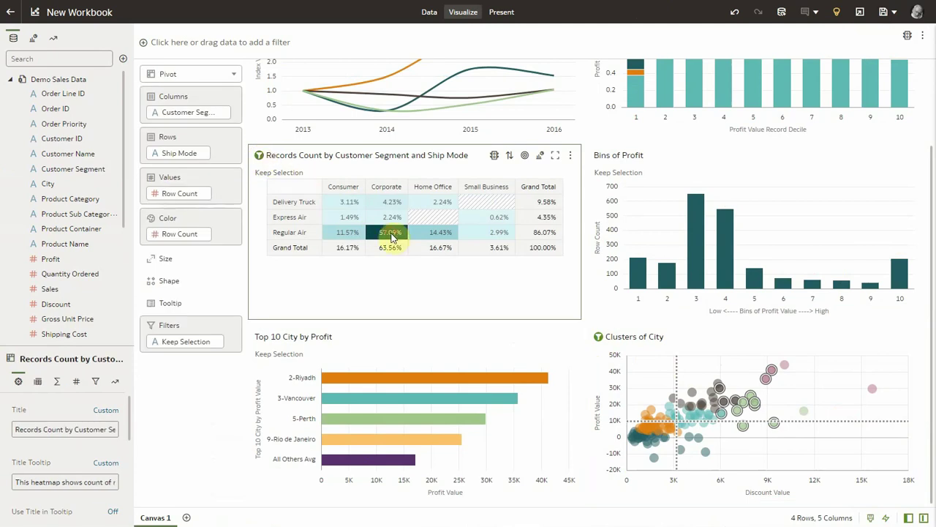
{"action": "left_click", "coordinate": [391, 234]}
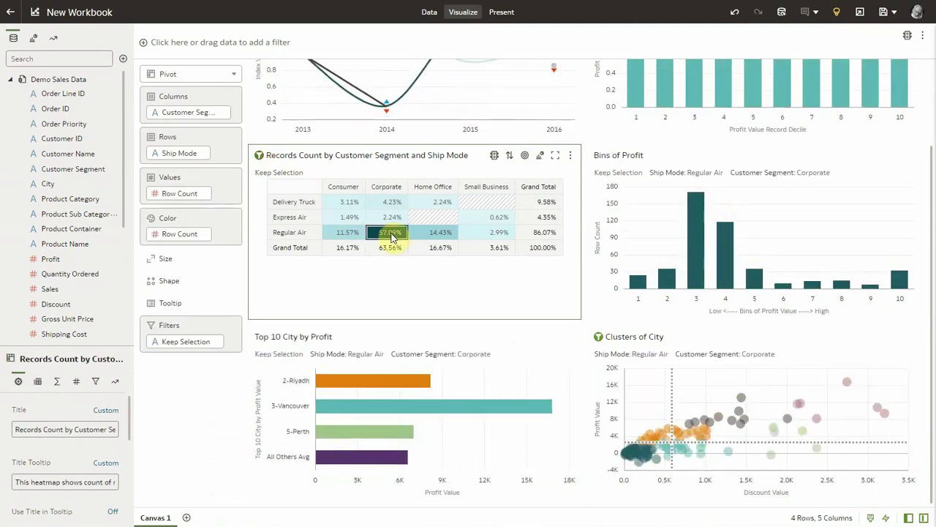
{"action": "key", "text": "ctrl+z"}
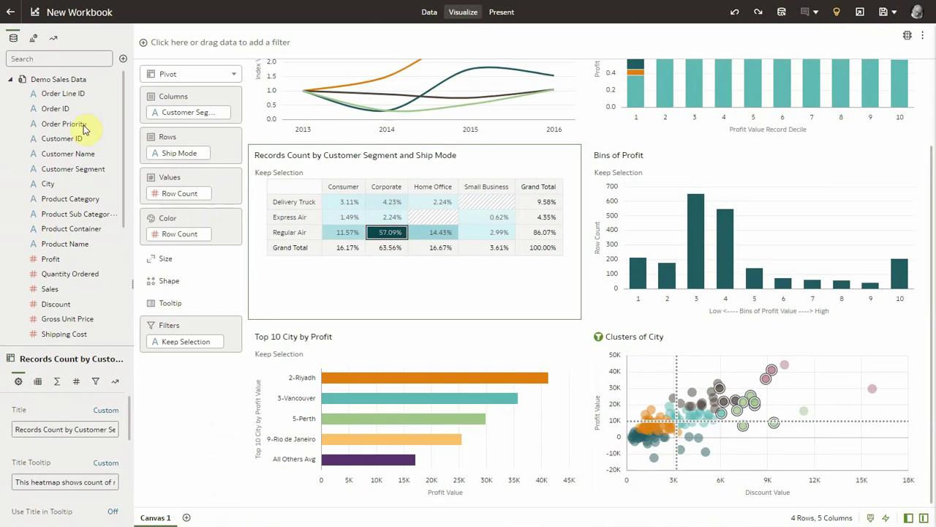
Step: View the Bins of Profit Value calculation without saving, then select Clusters of City to clear the city filter
{"action": "left_click", "coordinate": [11, 81]}
{"action": "right_click", "coordinate": [85, 184]}
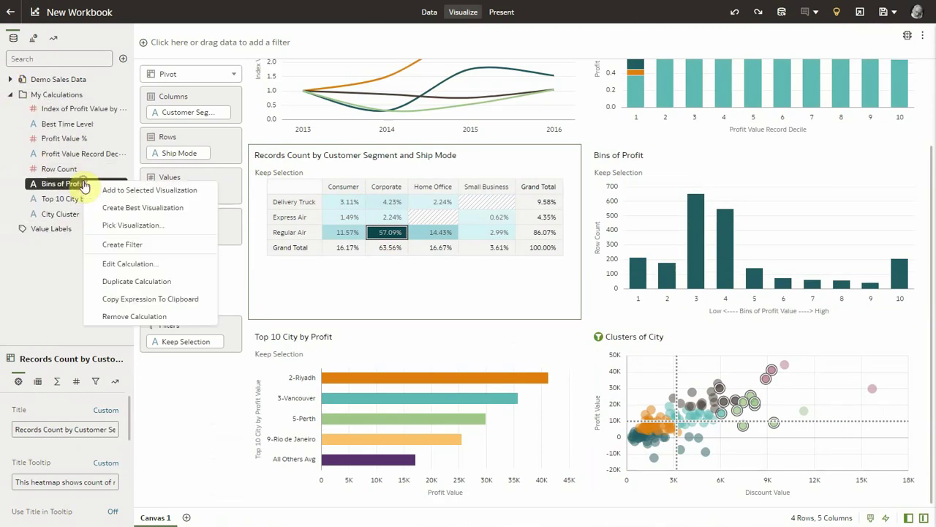
{"action": "left_click", "coordinate": [134, 263]}
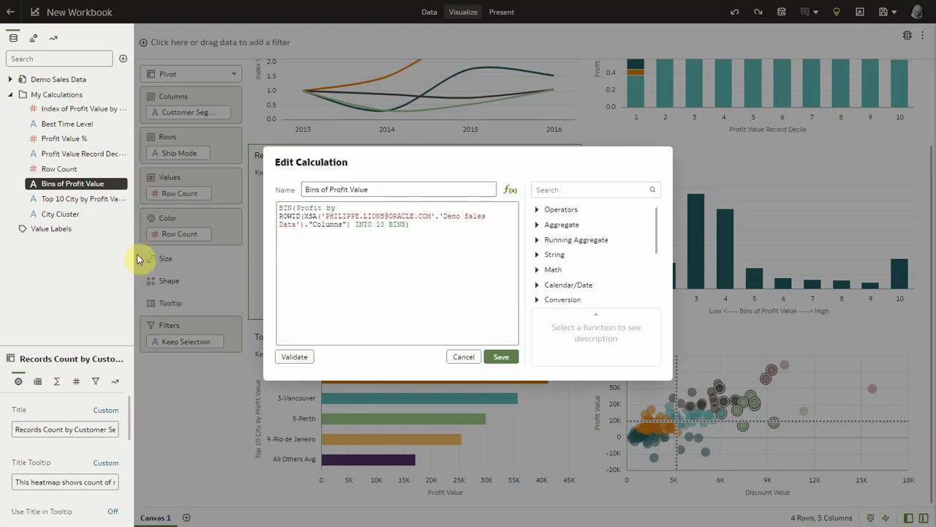
{"action": "left_click", "coordinate": [464, 357]}
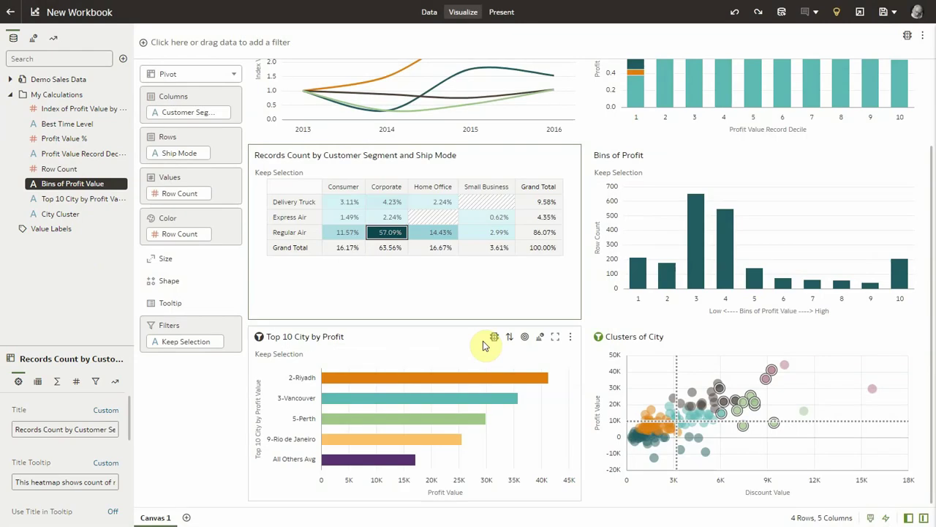
{"action": "left_click", "coordinate": [734, 353]}
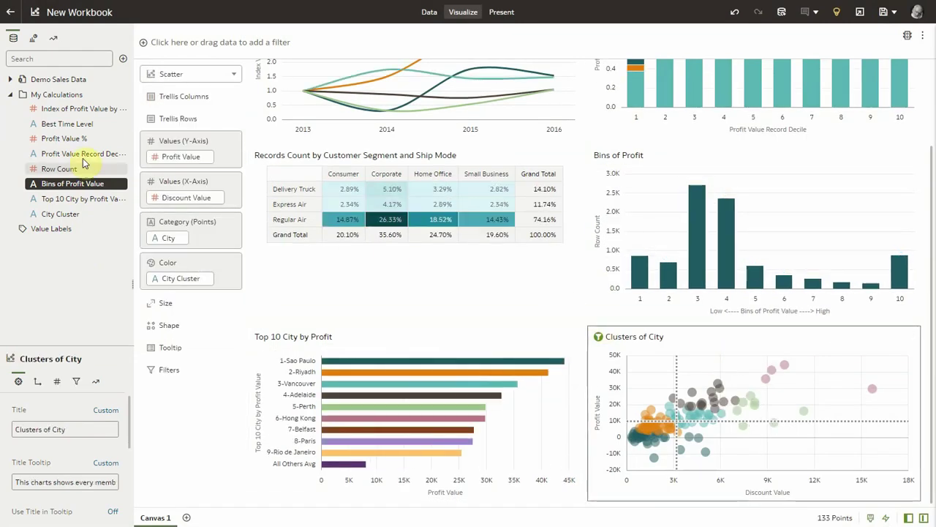
Step: Replace Profit Value with Gross Unit Price on the Clusters of City Y-axis
{"action": "left_click", "coordinate": [11, 79]}
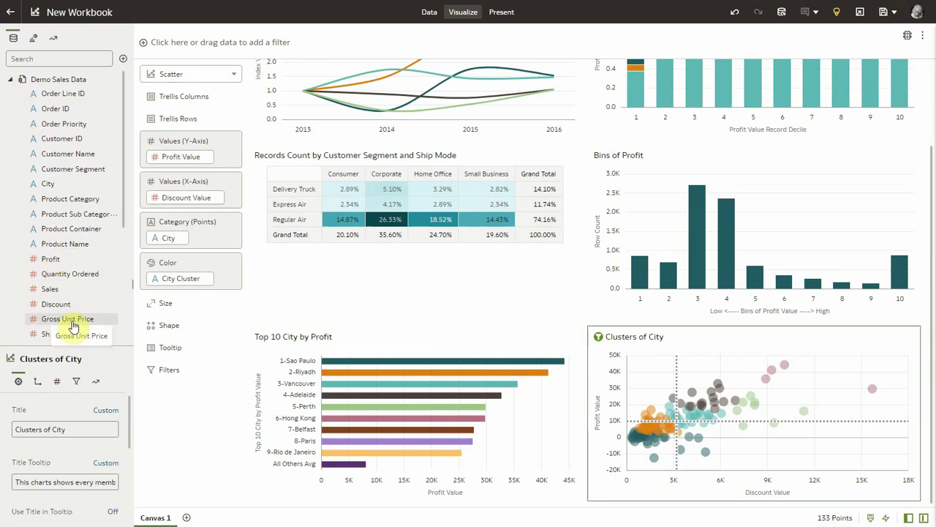
{"action": "left_click_drag", "start_coordinate": [119, 317], "coordinate": [202, 167]}
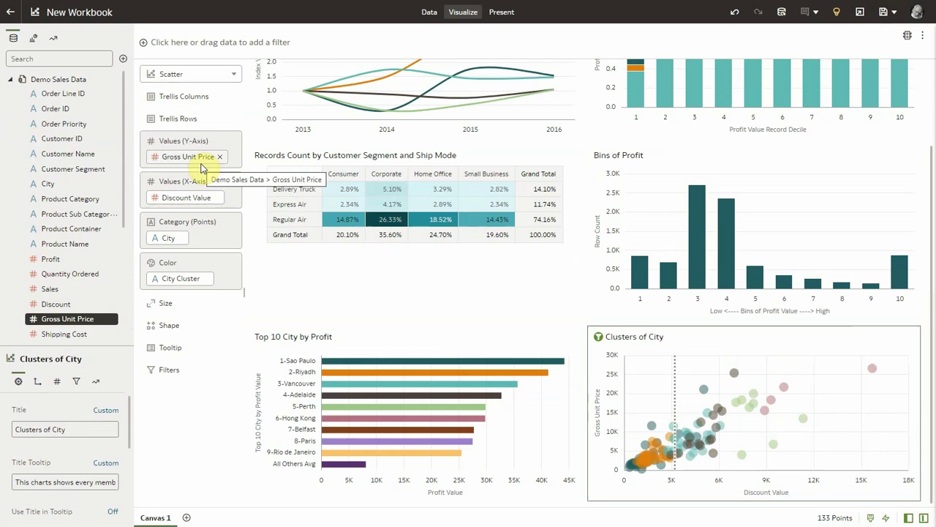
Step: Open the Demo Sales Data dataset for editing in the column metadata view
{"action": "left_click", "coordinate": [428, 13]}
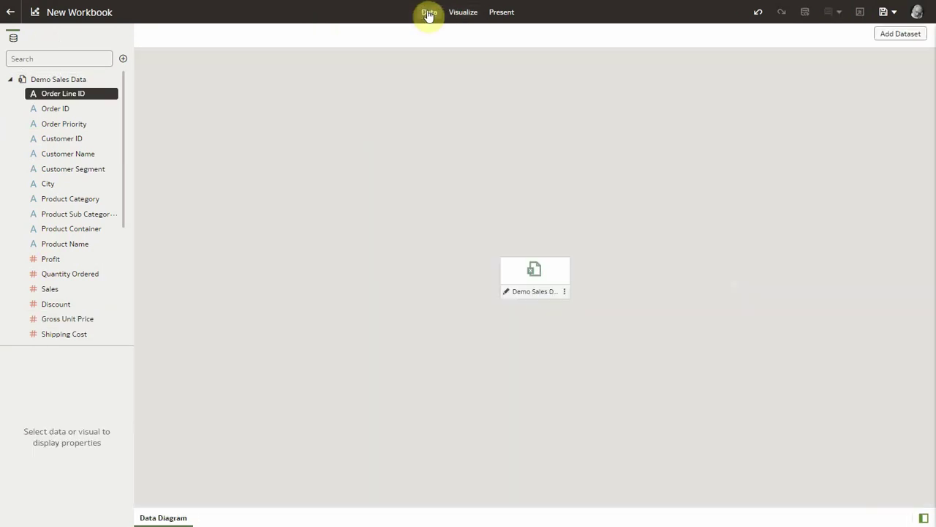
{"action": "left_click", "coordinate": [564, 292]}
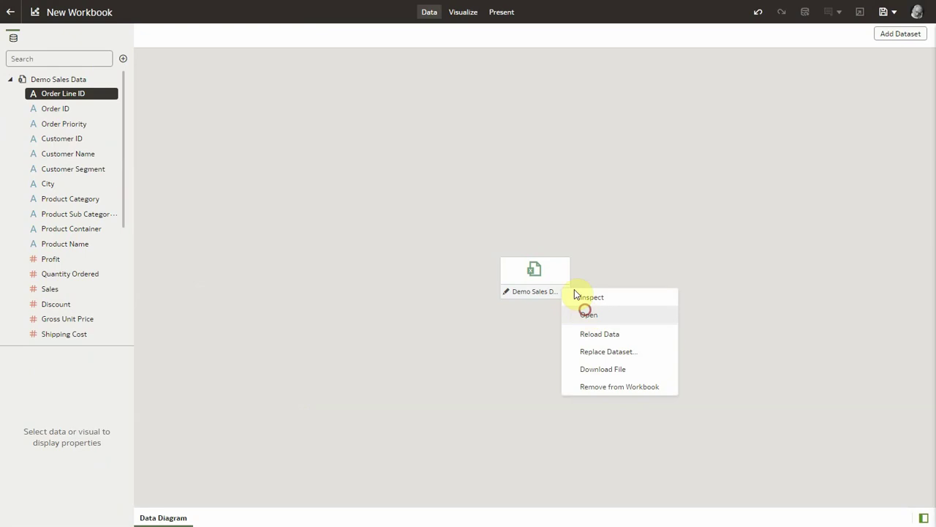
{"action": "left_click", "coordinate": [589, 314]}
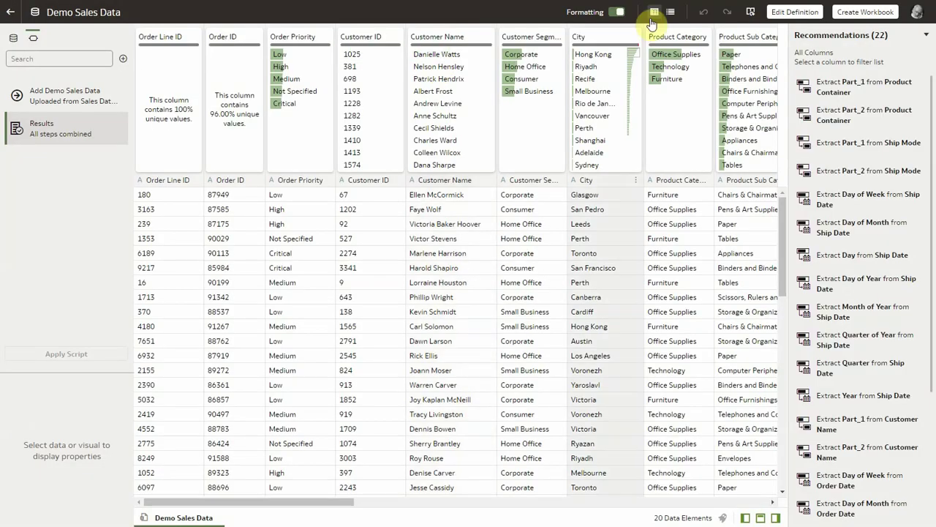
{"action": "left_click", "coordinate": [671, 16]}
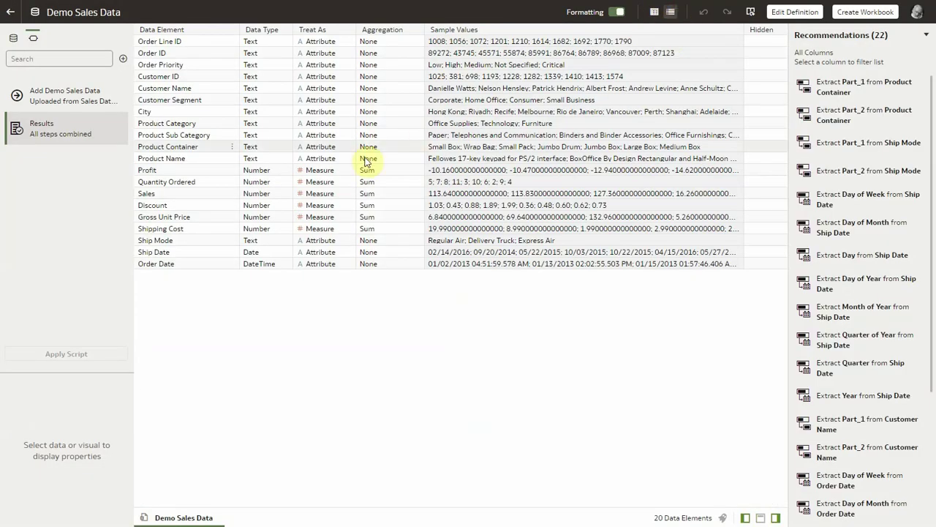
Step: Rename the Sales column to Revenue and Order Priority to Order Priorities
{"action": "left_click", "coordinate": [216, 194]}
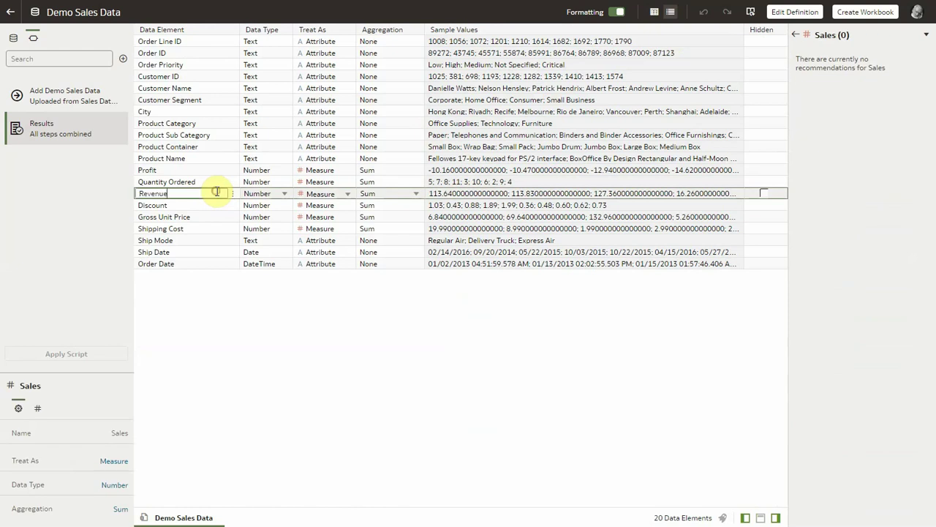
{"action": "key", "text": "Return"}
{"action": "left_click", "coordinate": [202, 86]}
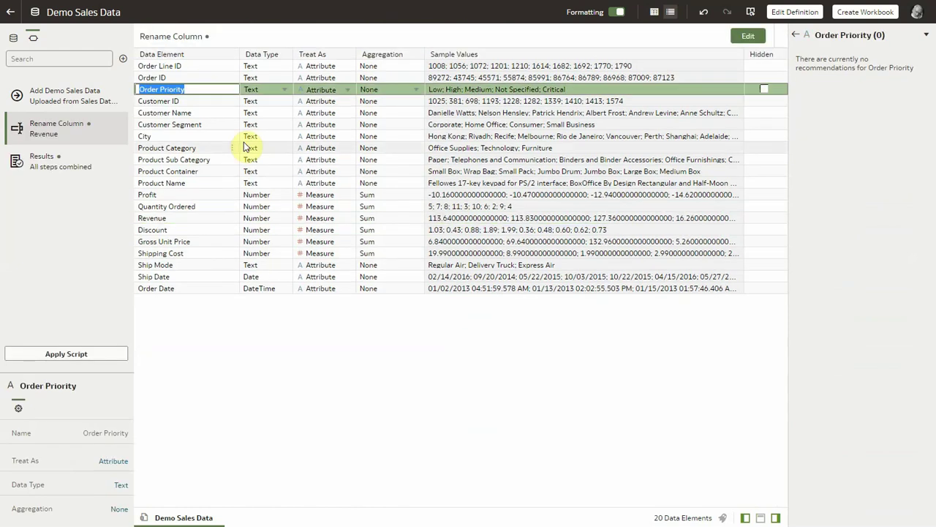
{"action": "key", "text": "End"}
{"action": "key", "text": "BackSpace"}
{"action": "type", "text": "ies"}
{"action": "key", "text": "Return"}
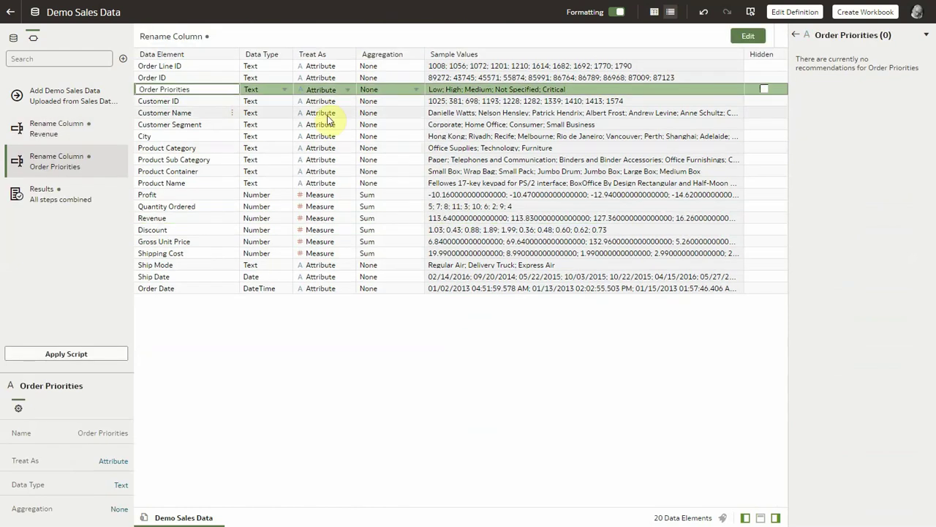
Step: Hide Customer Segment, set Shipping Cost aggregation to Average, and apply the script
{"action": "left_click", "coordinate": [765, 126]}
{"action": "left_click", "coordinate": [765, 125]}
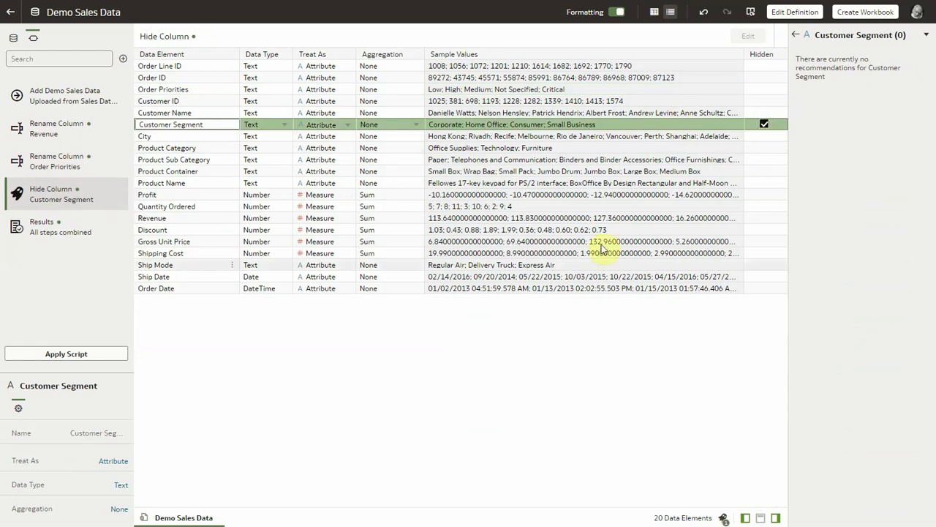
{"action": "left_click", "coordinate": [418, 253]}
{"action": "left_click", "coordinate": [417, 253]}
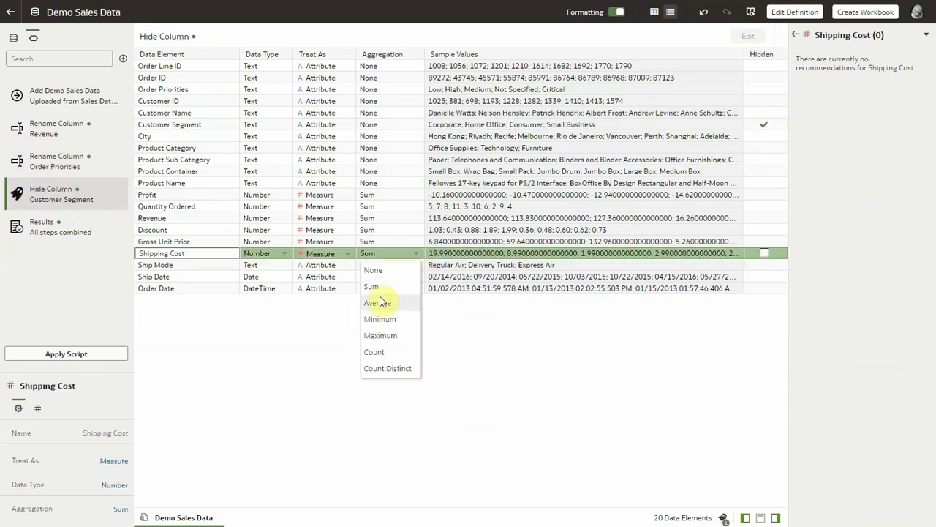
{"action": "left_click", "coordinate": [382, 302]}
{"action": "left_click", "coordinate": [96, 354]}
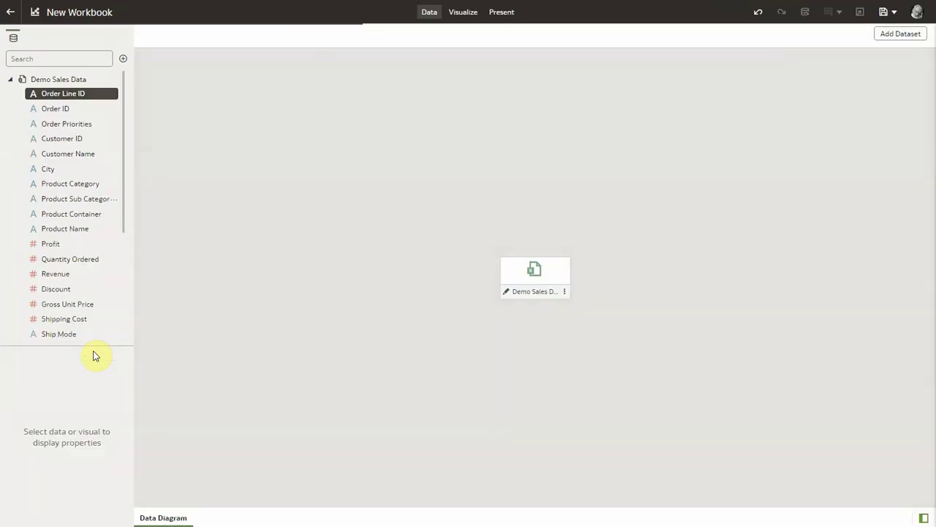
Step: Return to Visualize, briefly open and close Auto Insights, then add an empty Canvas 2
{"action": "left_click", "coordinate": [458, 11]}
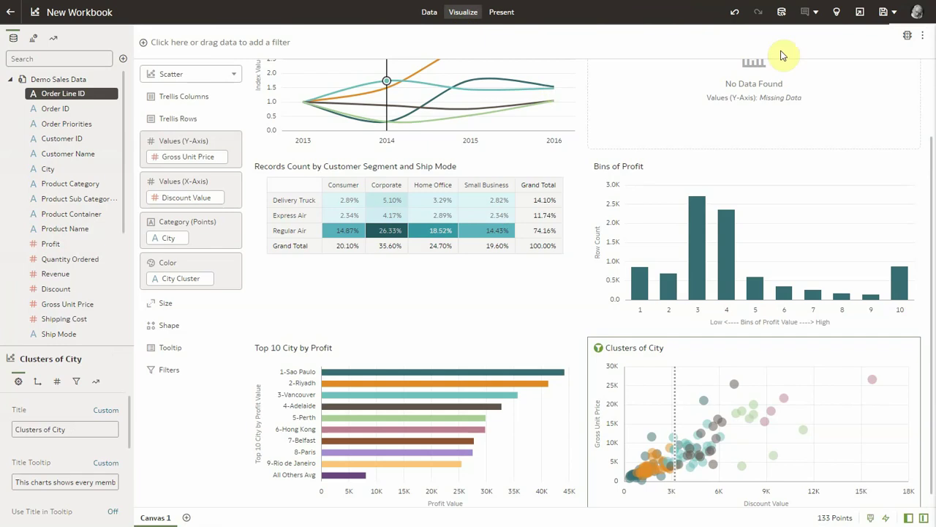
{"action": "left_click", "coordinate": [836, 11]}
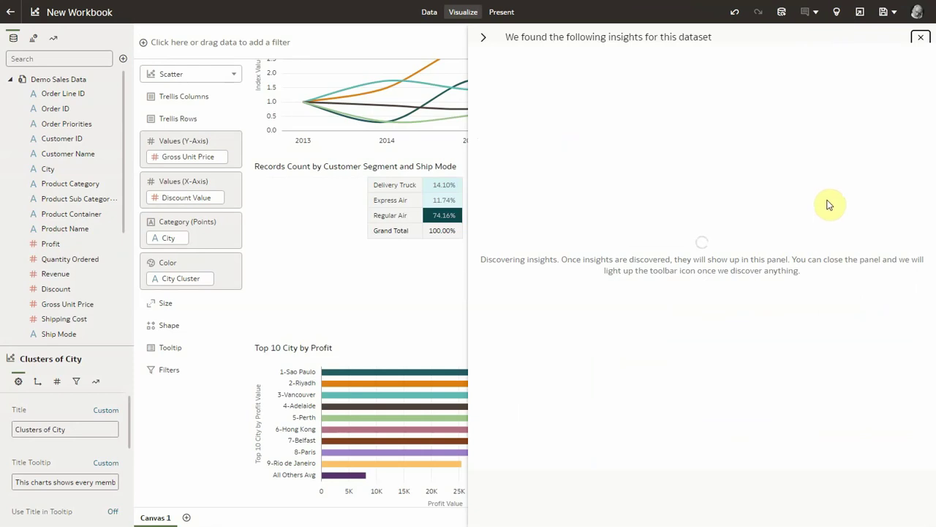
{"action": "left_click", "coordinate": [836, 11]}
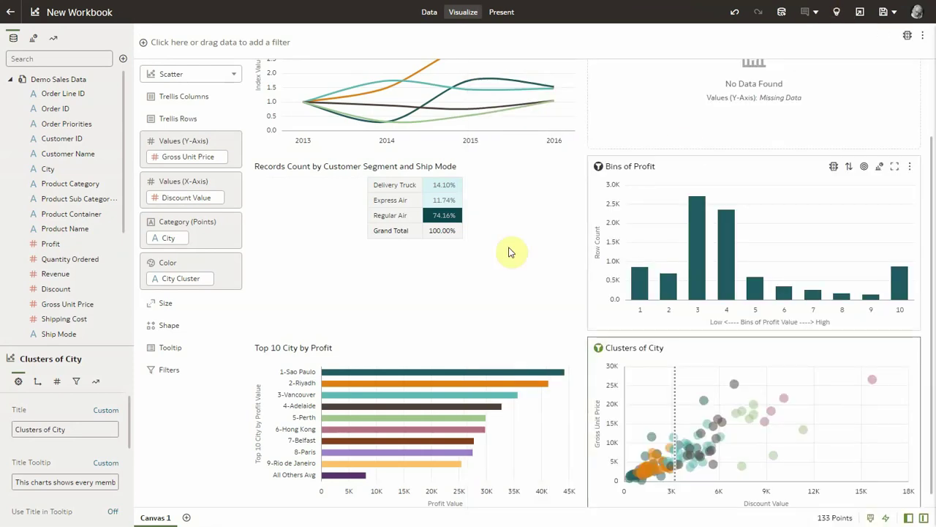
{"action": "left_click", "coordinate": [187, 517]}
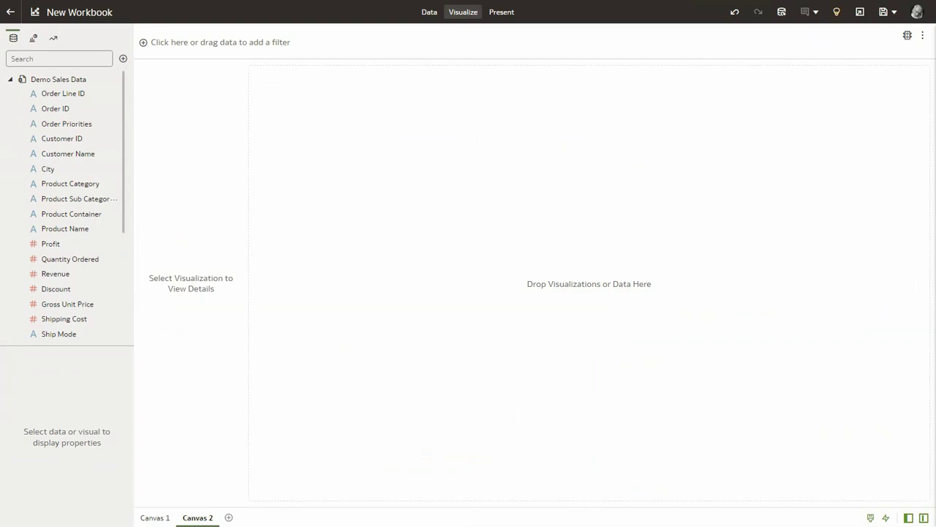
Step: Browse the refreshed insights, including 80/20 for Revenue, % of Revenue and Clusters of City
{"action": "left_click", "coordinate": [839, 16]}
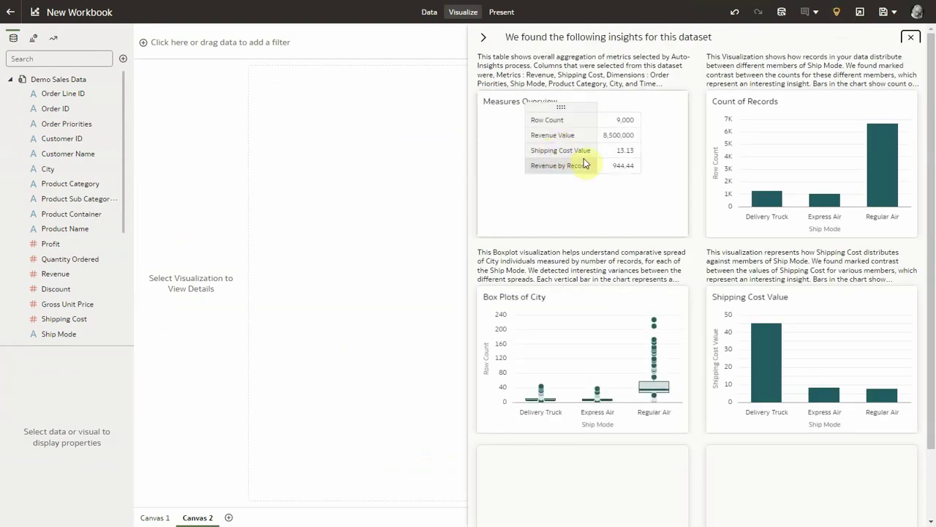
{"action": "scroll", "coordinate": [735, 212], "scroll_direction": "down", "scroll_amount": 2}
{"action": "scroll", "coordinate": [736, 213], "scroll_direction": "down", "scroll_amount": 6}
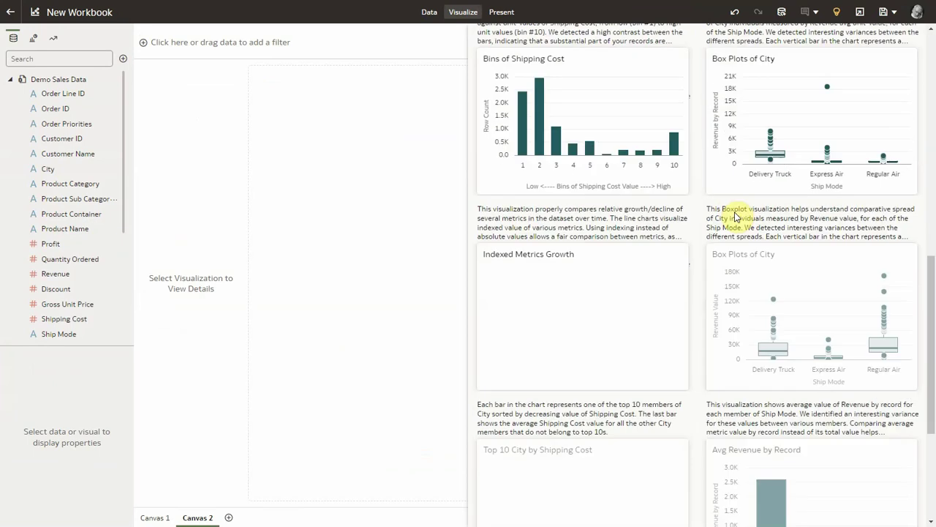
{"action": "scroll", "coordinate": [737, 217], "scroll_direction": "down", "scroll_amount": 2}
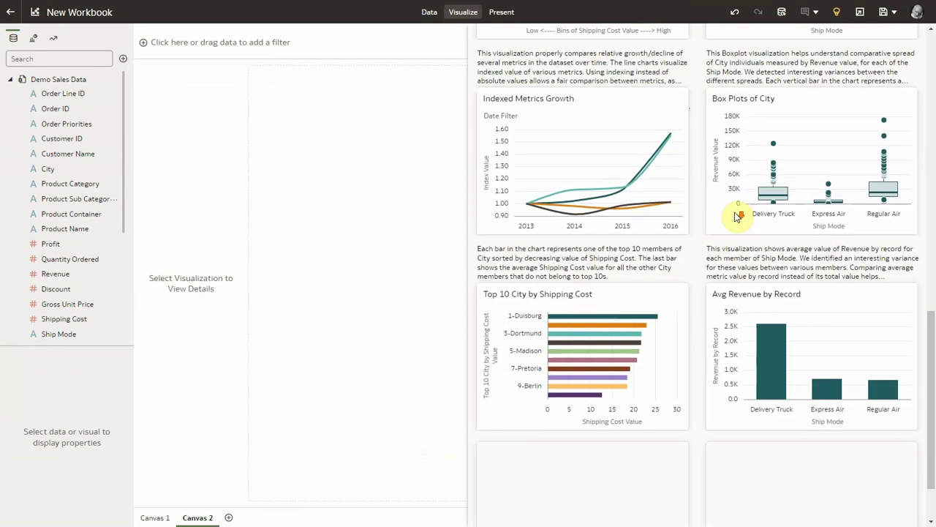
{"action": "scroll", "coordinate": [736, 217], "scroll_direction": "down", "scroll_amount": 5}
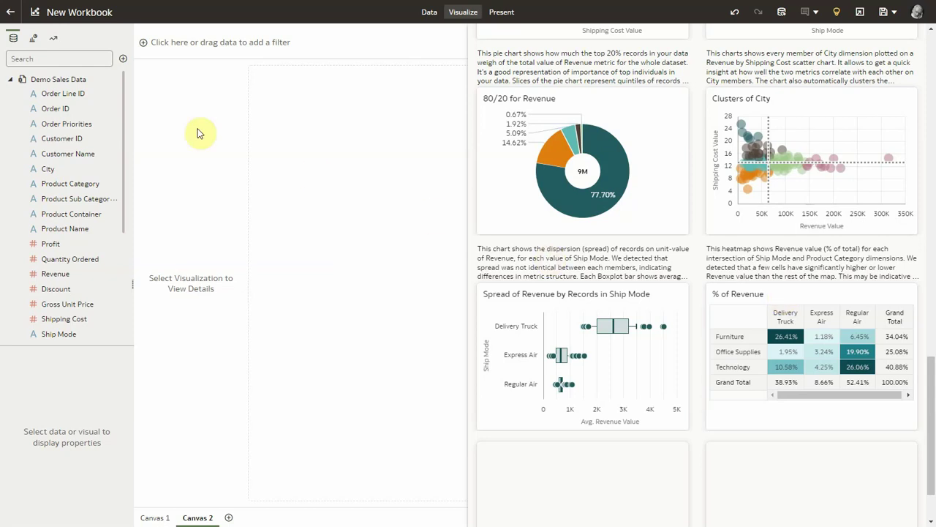
Step: Uncheck Enable Insights in the Demo Sales Data inspector, save and close, then leave the workbook
{"action": "right_click", "coordinate": [77, 83]}
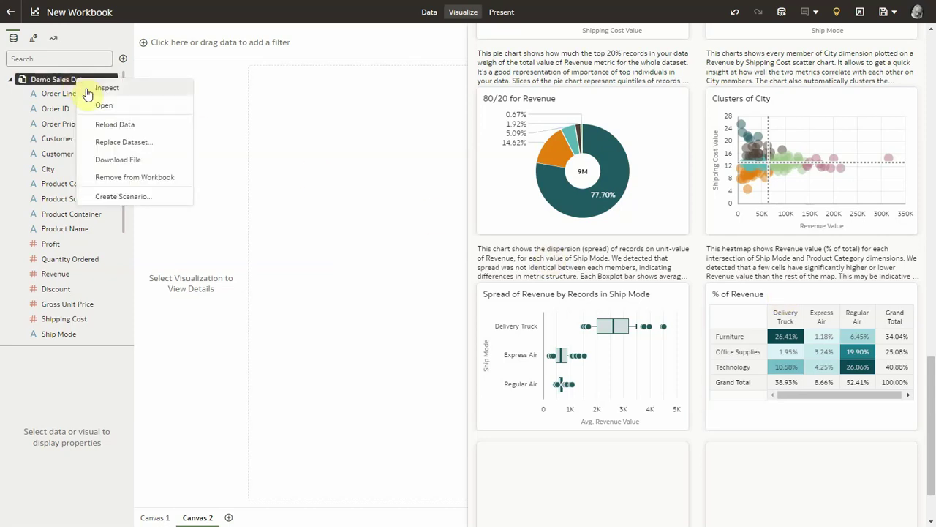
{"action": "left_click", "coordinate": [87, 88]}
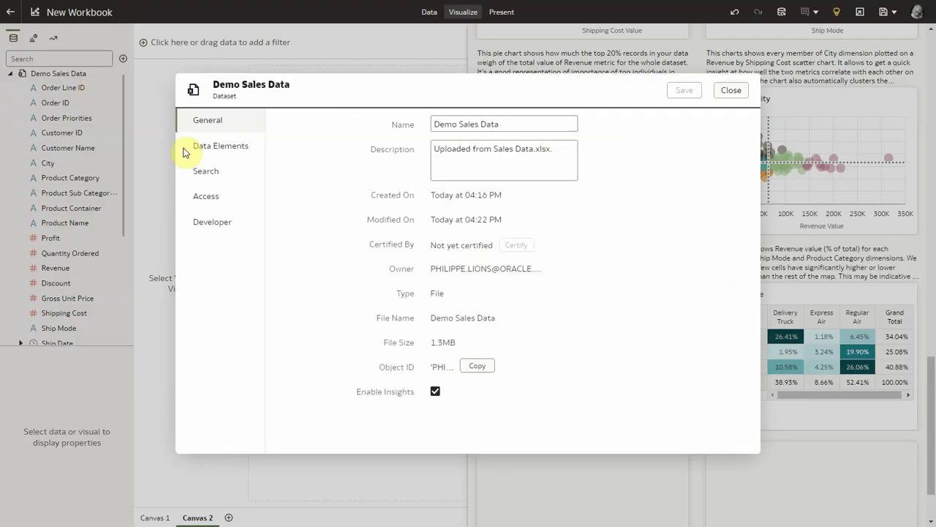
{"action": "left_click", "coordinate": [437, 397]}
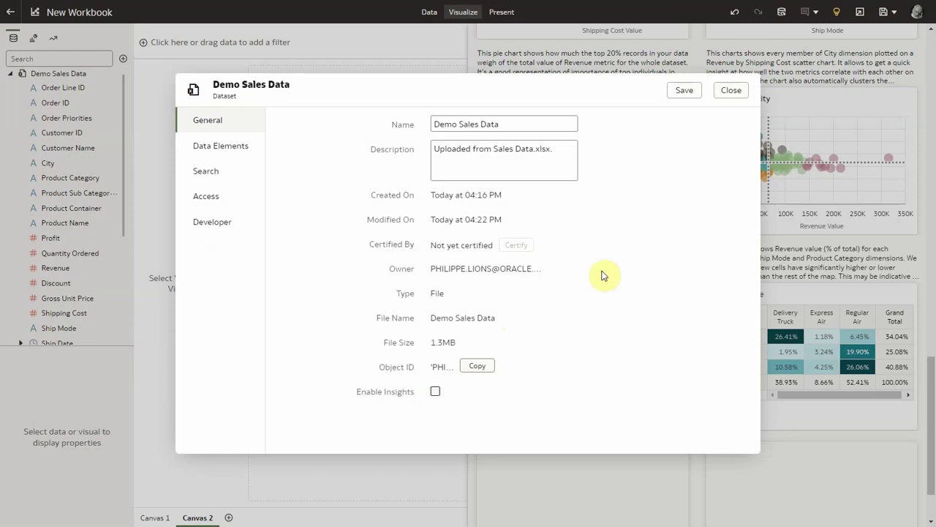
{"action": "left_click", "coordinate": [694, 92]}
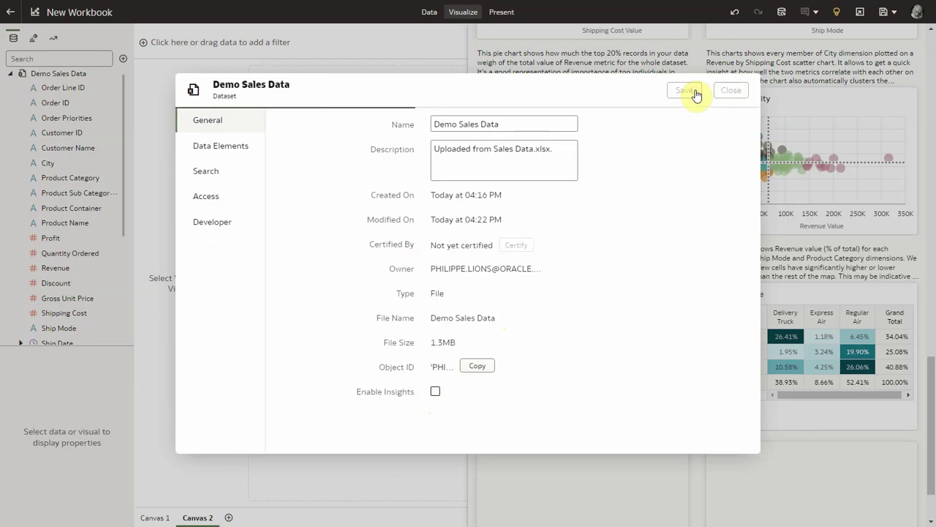
{"action": "left_click", "coordinate": [733, 90]}
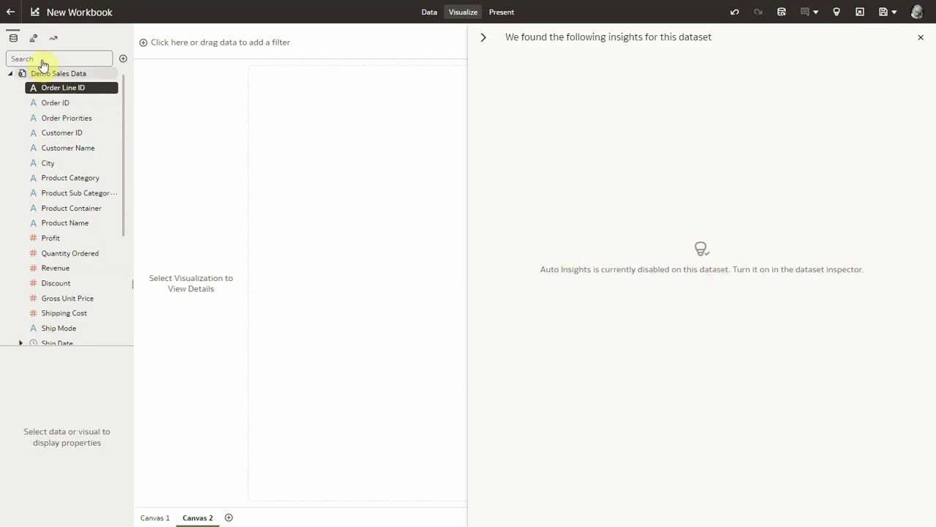
{"action": "left_click", "coordinate": [11, 13]}
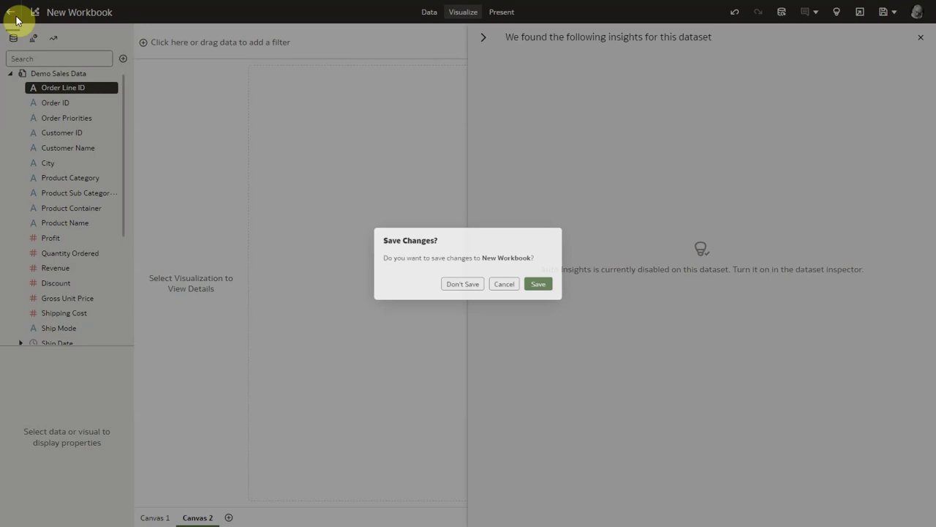
Step: Discard the workbook changes and go to System Settings in the Console
{"action": "left_click", "coordinate": [462, 284]}
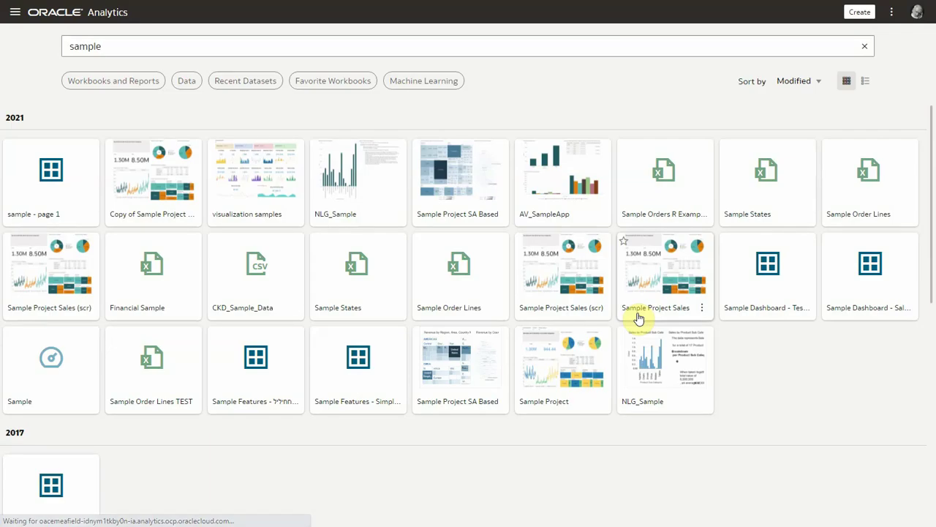
{"action": "left_click", "coordinate": [9, 16]}
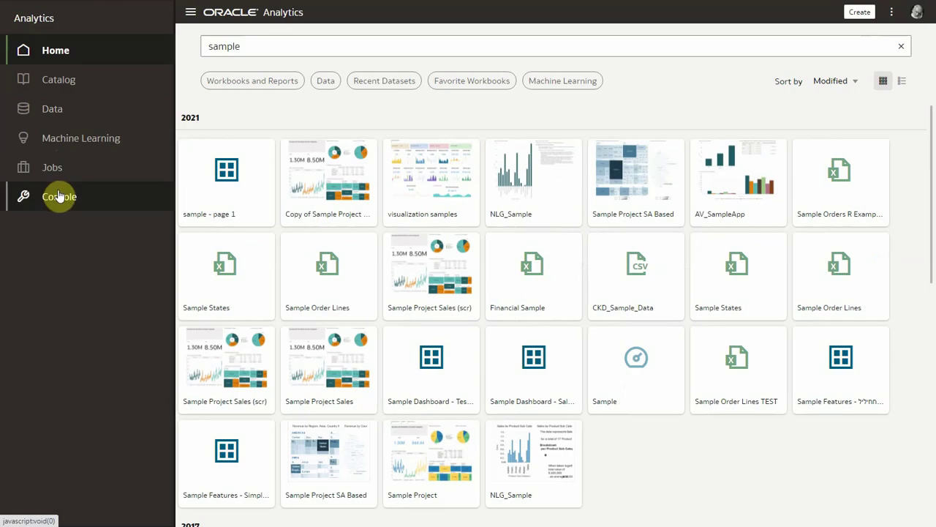
{"action": "left_click", "coordinate": [58, 196]}
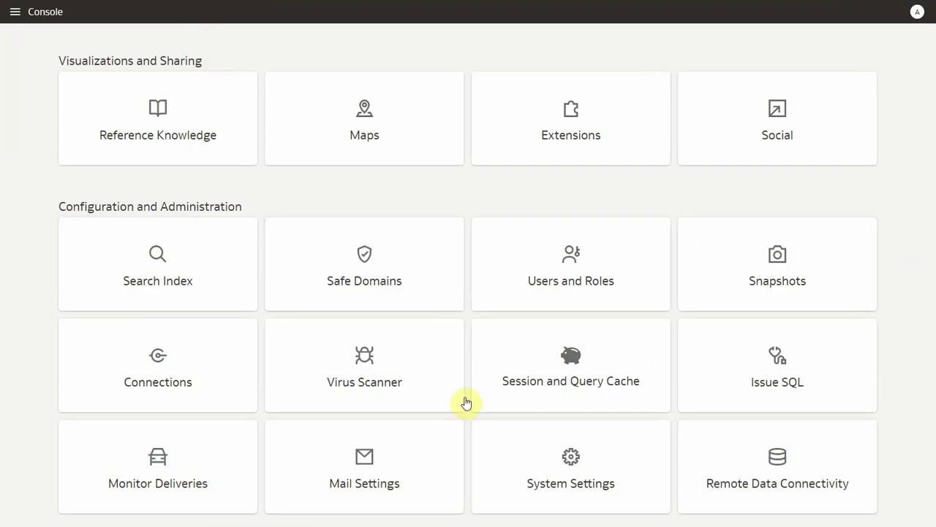
{"action": "left_click", "coordinate": [557, 468]}
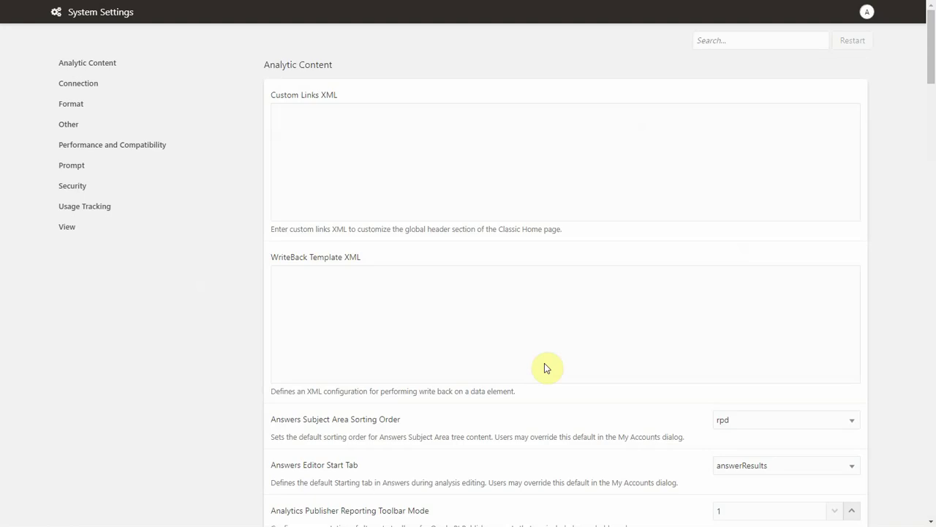
Step: Filter settings by 'auto' and switch Enable Auto Insights on Datasets off, then back on
{"action": "left_click", "coordinate": [700, 40]}
{"action": "type", "text": "auto"}
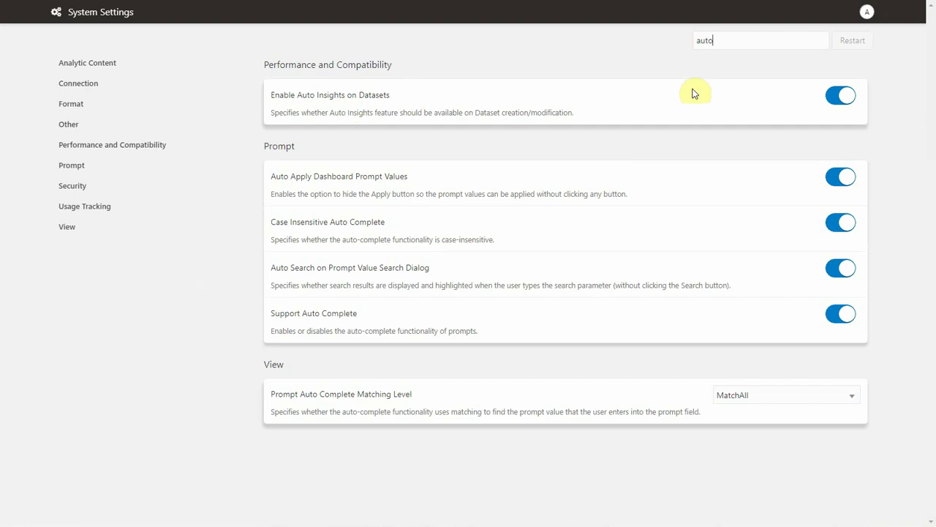
{"action": "left_click", "coordinate": [839, 94]}
{"action": "left_click", "coordinate": [843, 96]}
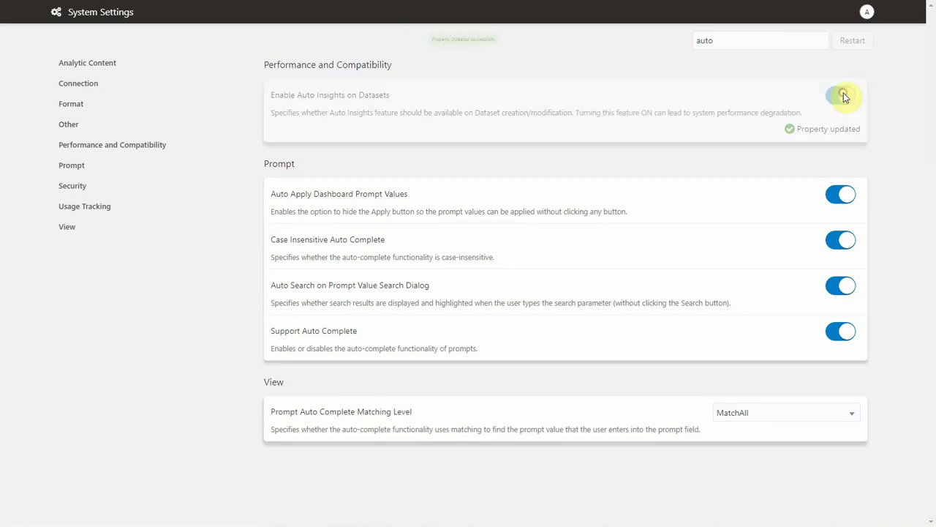